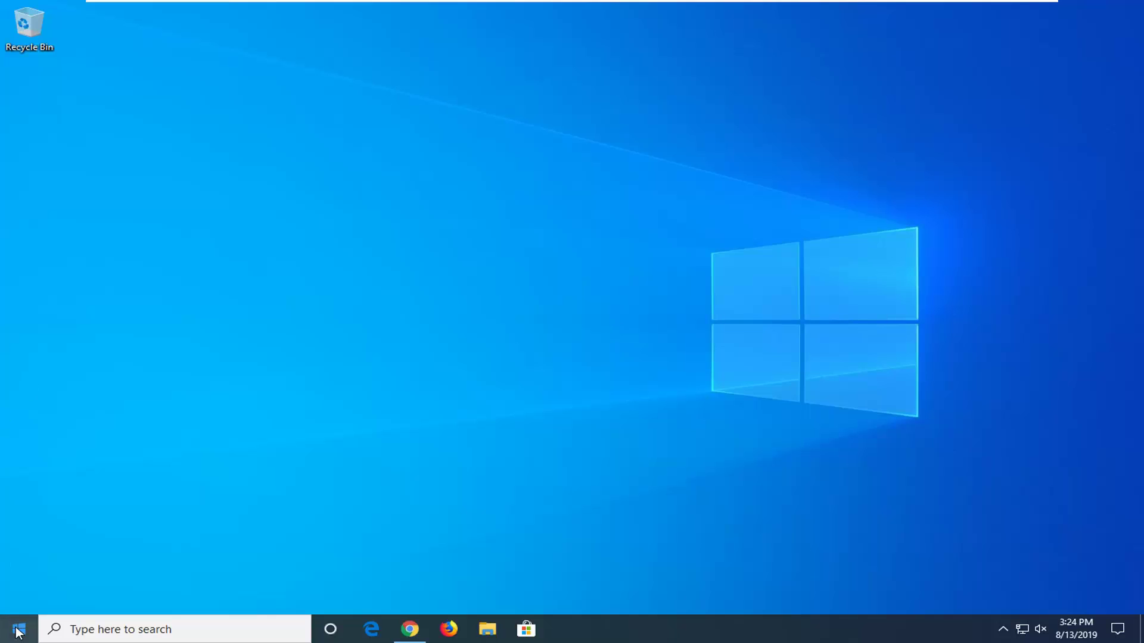
Step: Search Start for cmd and run Command Prompt as administrator, approving the UAC prompt
click(18, 634)
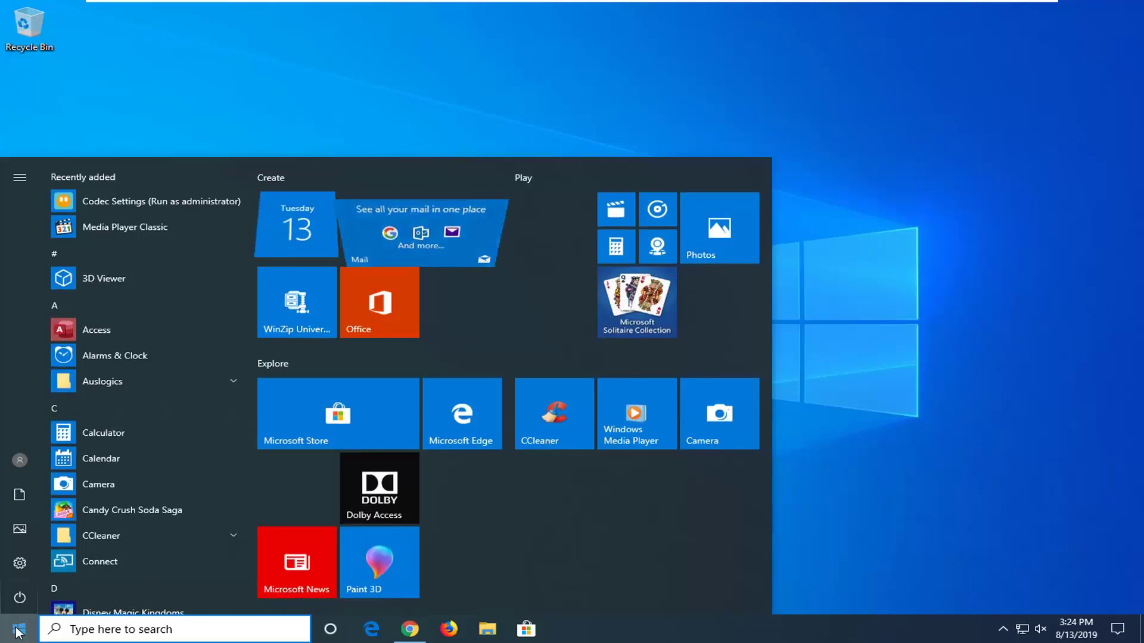
text(cmd)
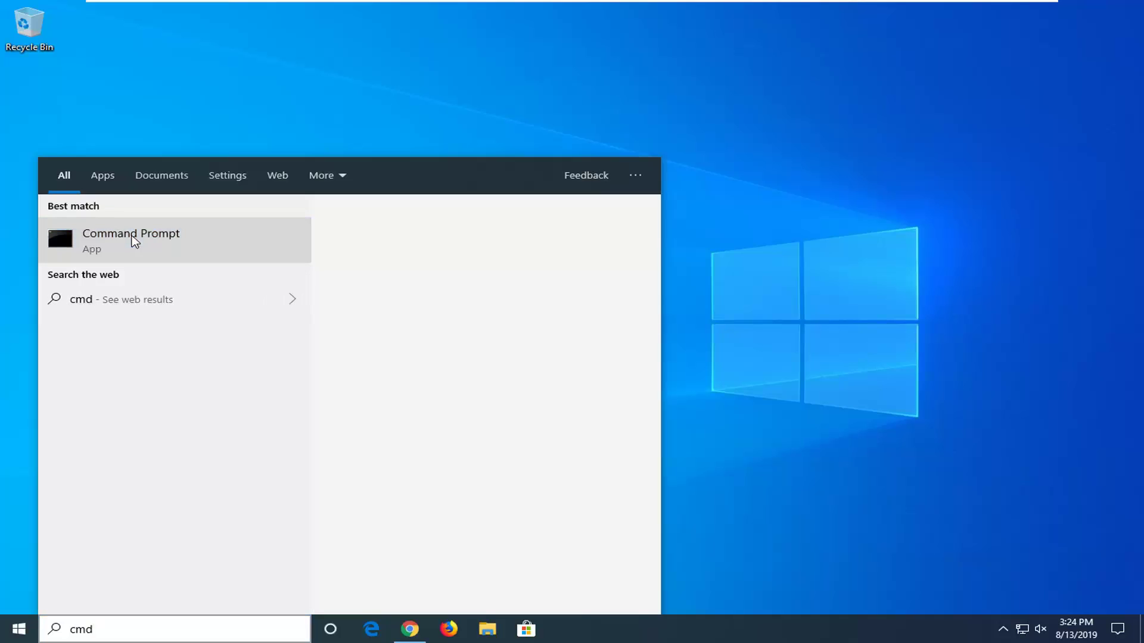
right_click(136, 241)
click(187, 249)
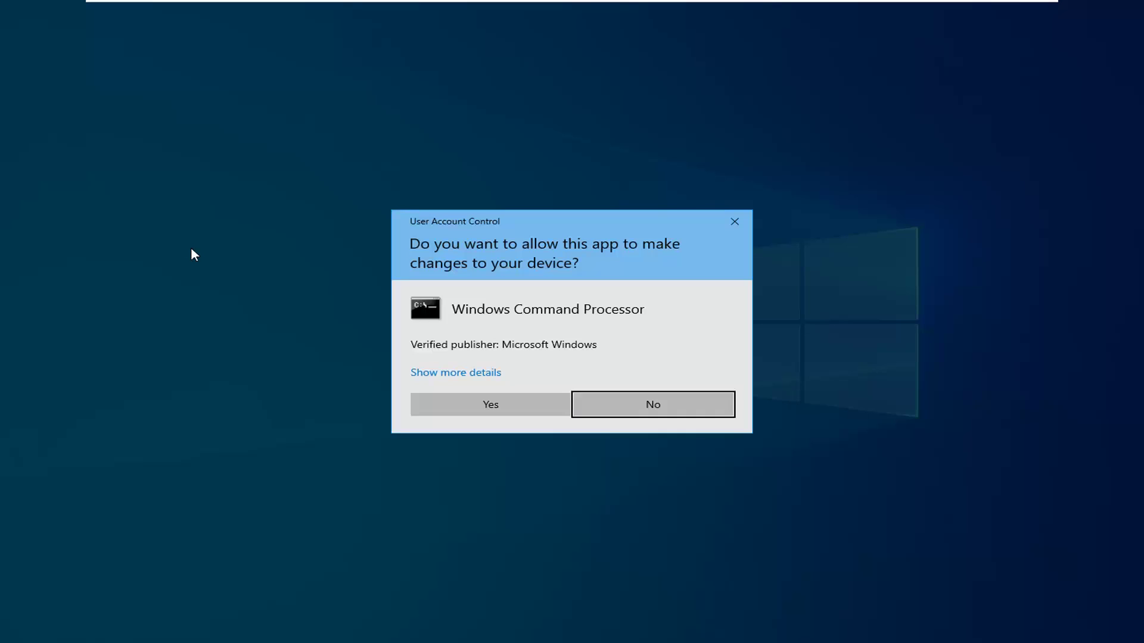
click(464, 411)
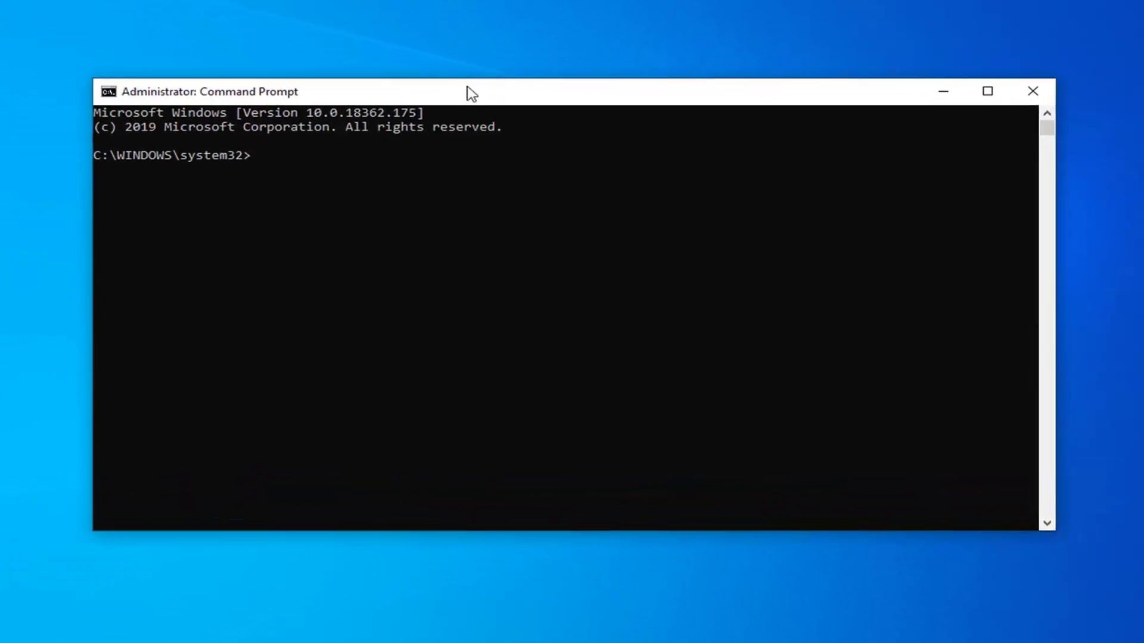
Step: Run 'netsh winsock reset catalog' and 'netsh int ip reset reset.log', then review the output
text(netsh winsock reset)
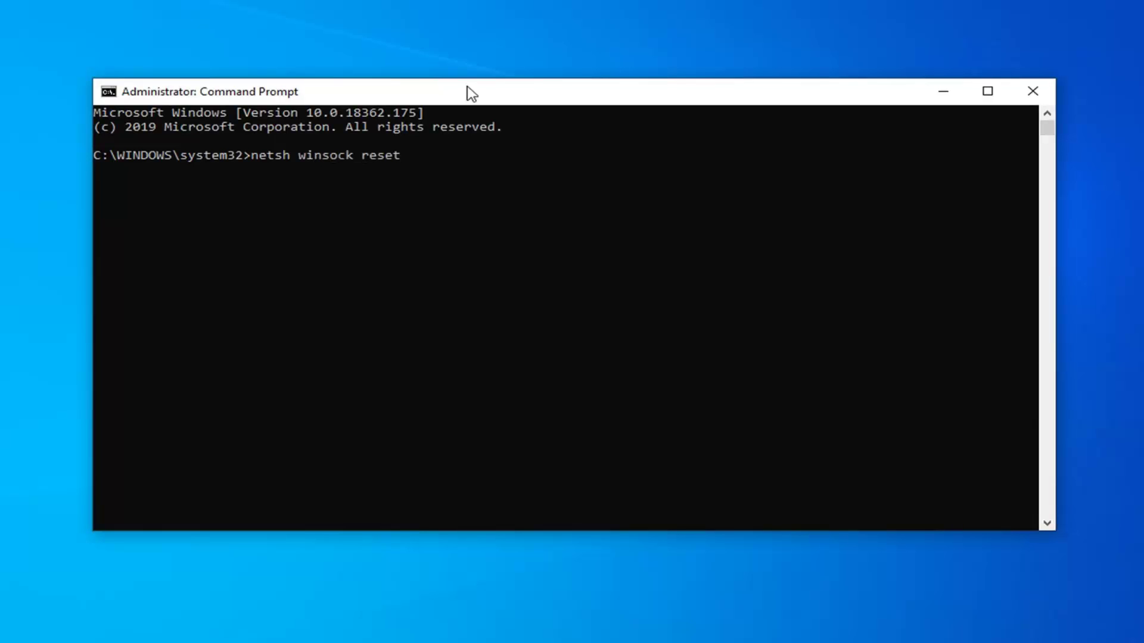
text( catalog)
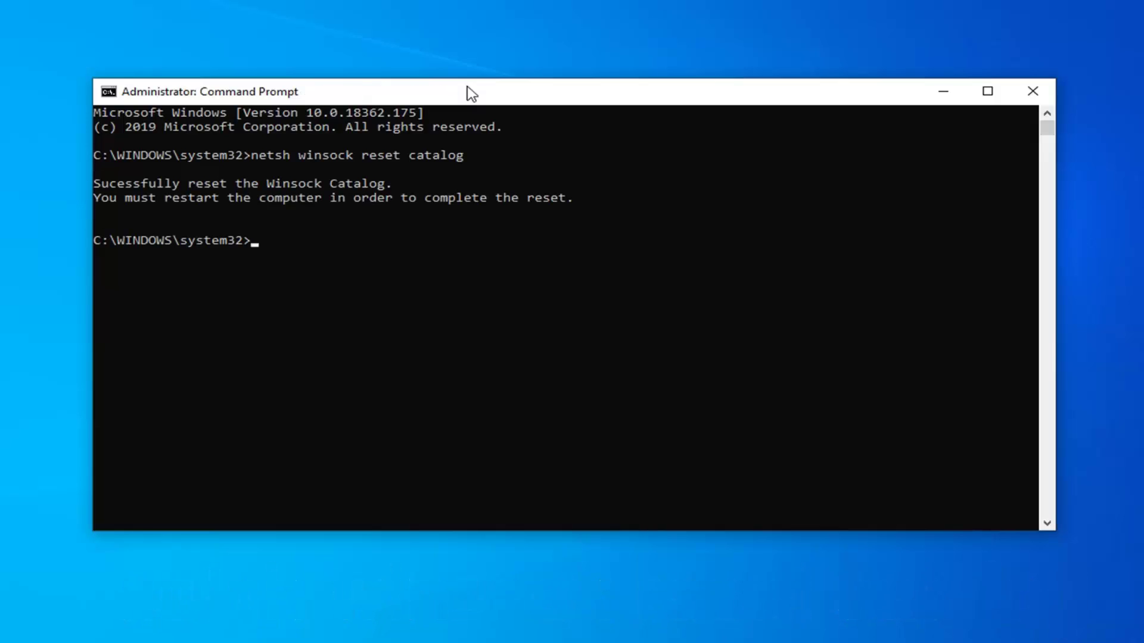
text(netsh int ip )
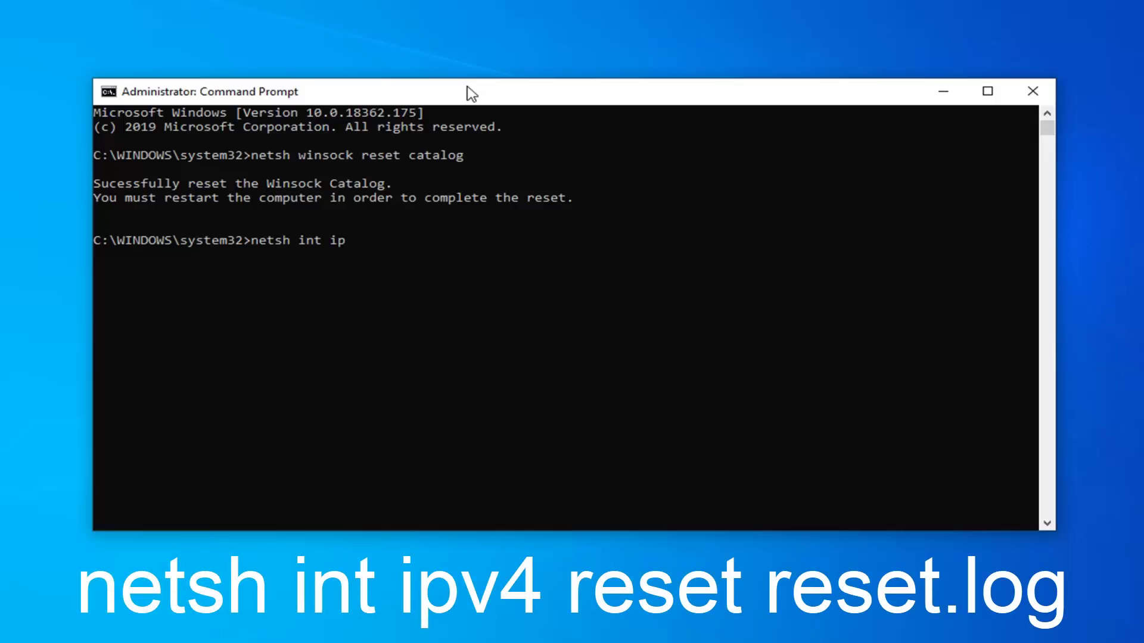
text(reset reset.log)
key(Return)
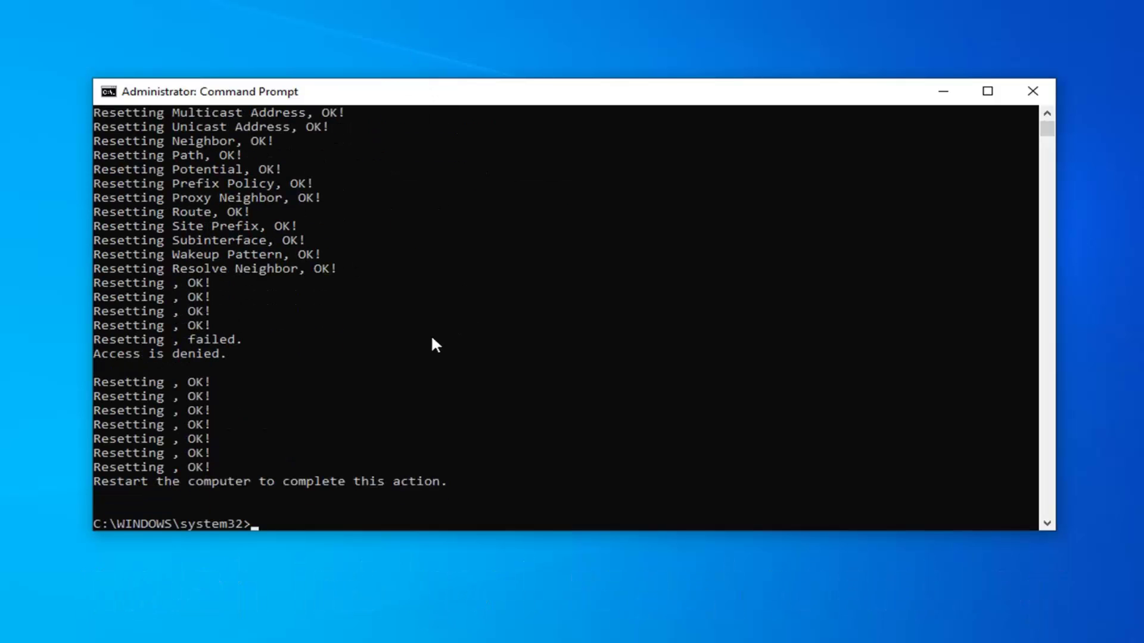
scroll(435, 345, up, 1)
scroll(432, 345, up, 3)
scroll(432, 345, down, 6)
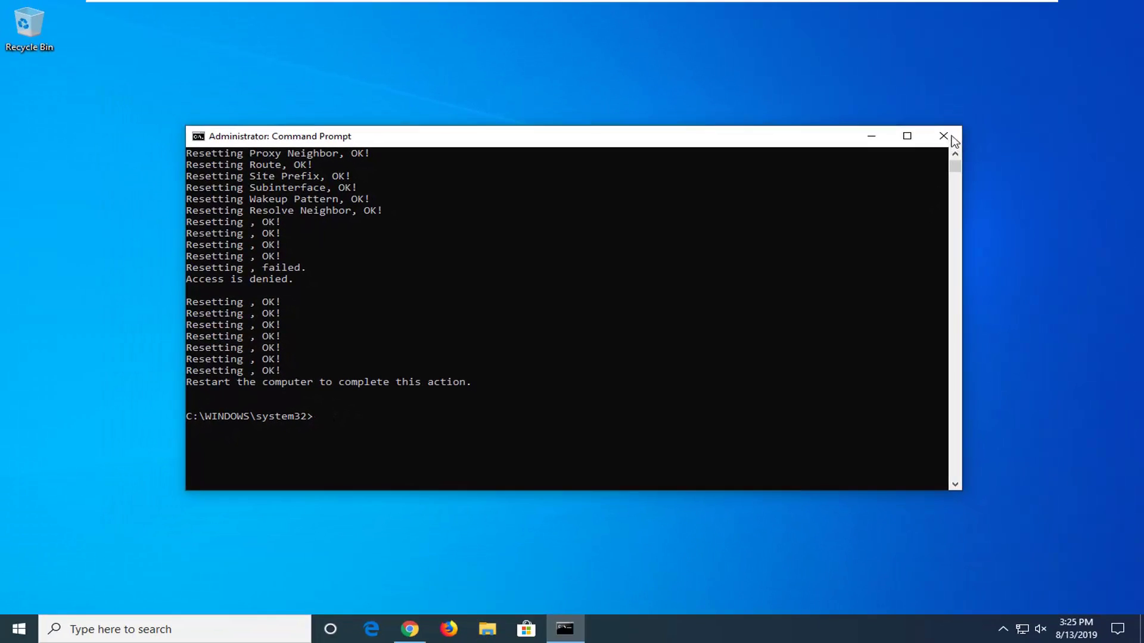
Step: Close the Administrator Command Prompt window
click(952, 137)
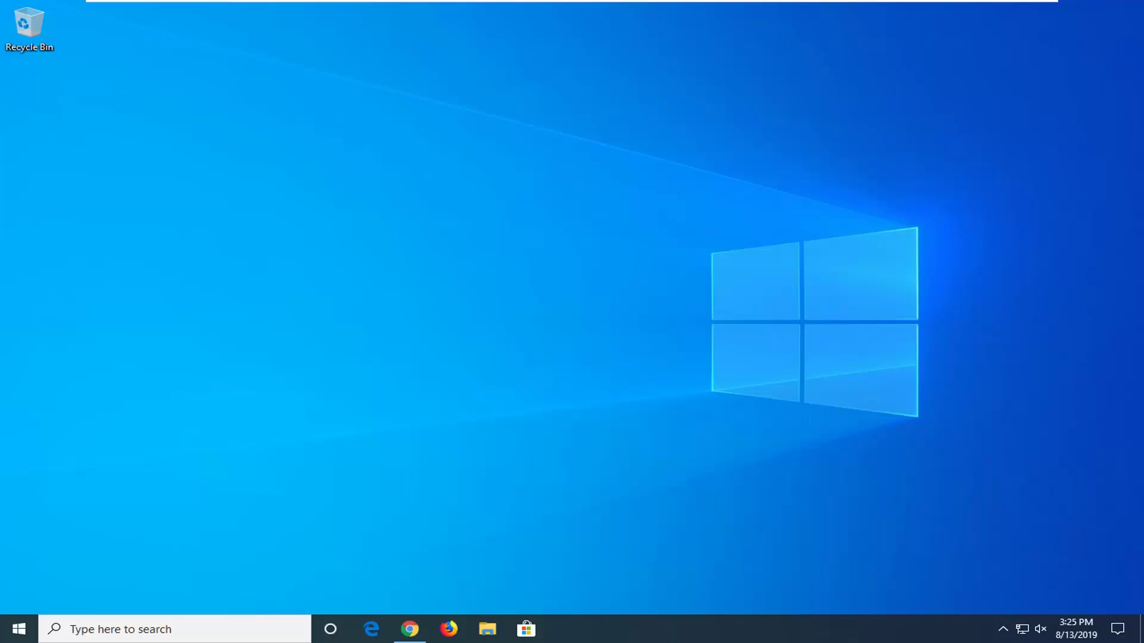
Step: Open Device Manager from a Start search and move its window toward the centre
click(14, 631)
text(devic)
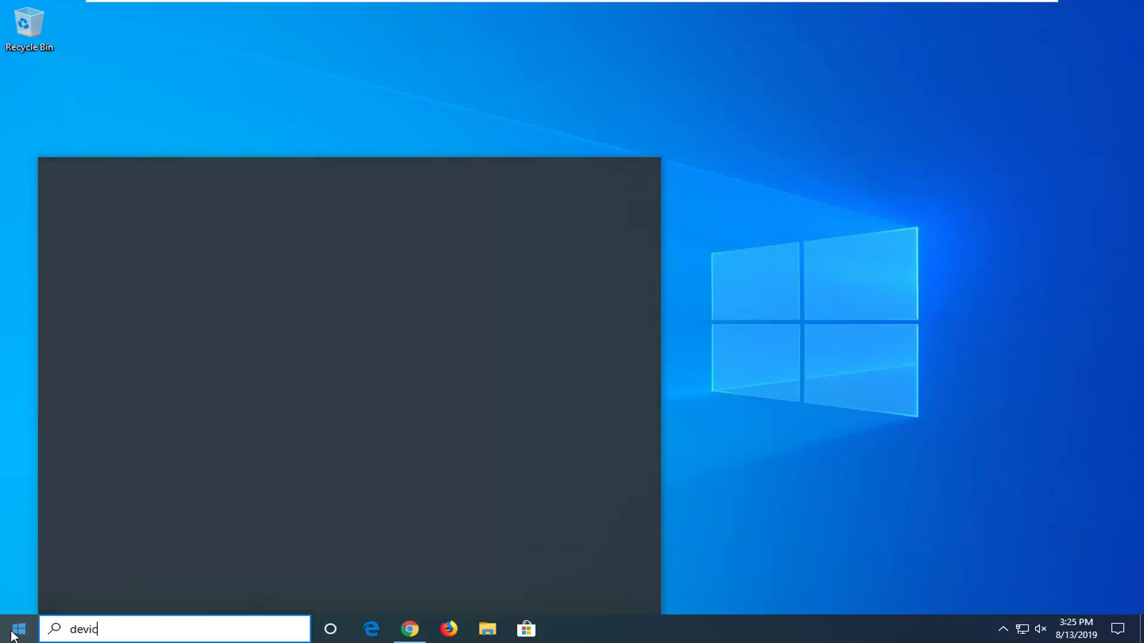
text(e manager)
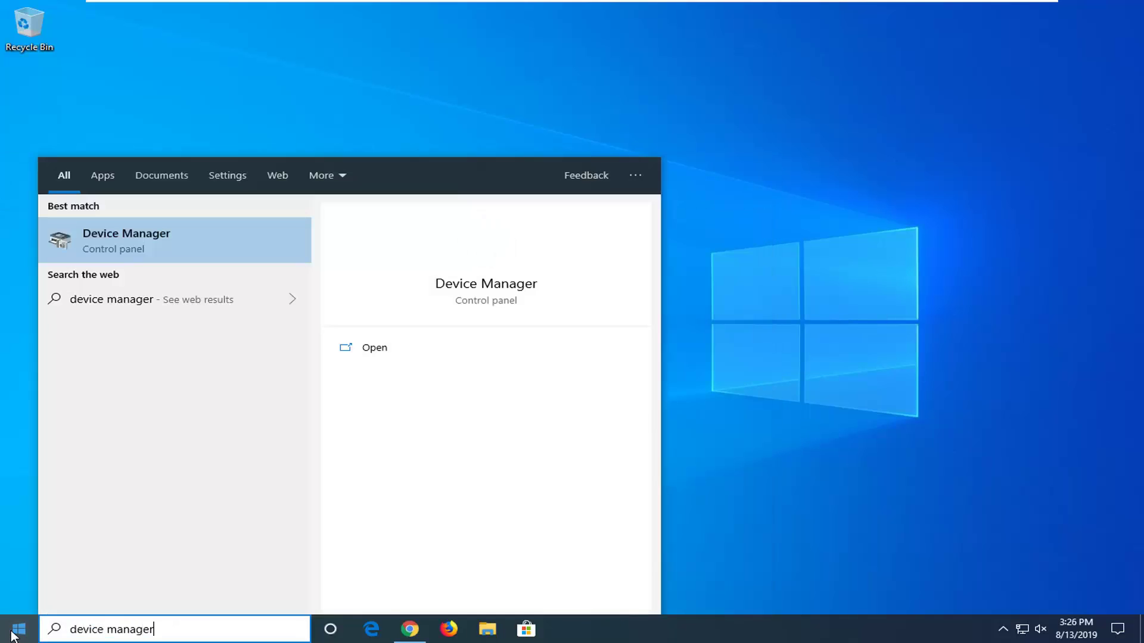
click(94, 244)
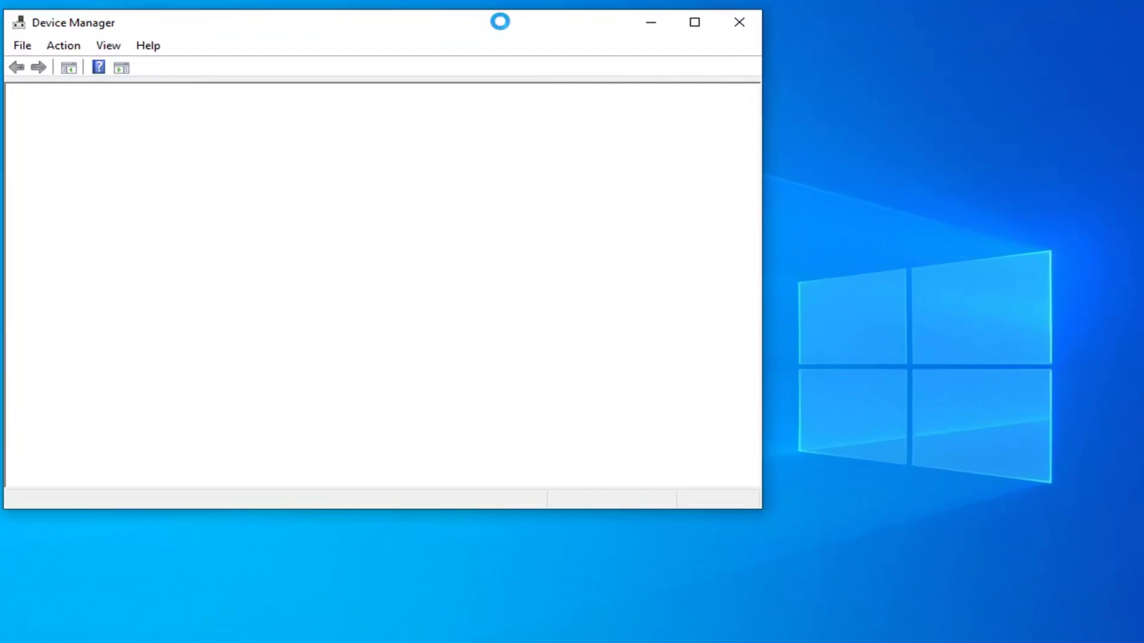
drag(499, 30, 720, 72)
Step: Under Network adapters, choose Update driver for the Intel(R) 82574L Gigabit Network Connection
click(328, 327)
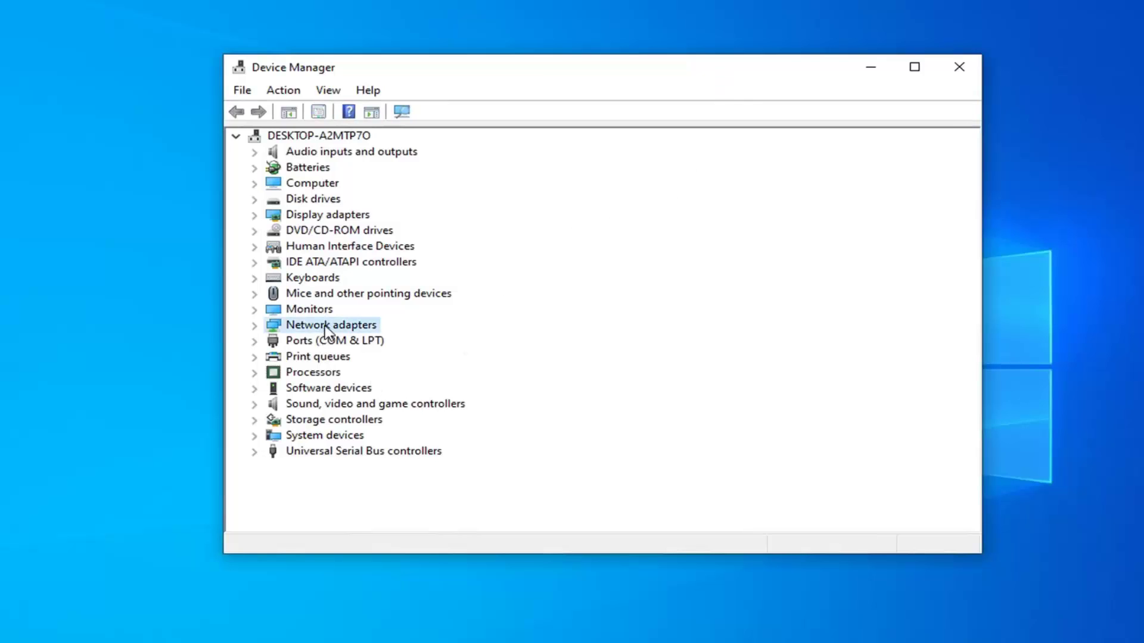
double_click(327, 328)
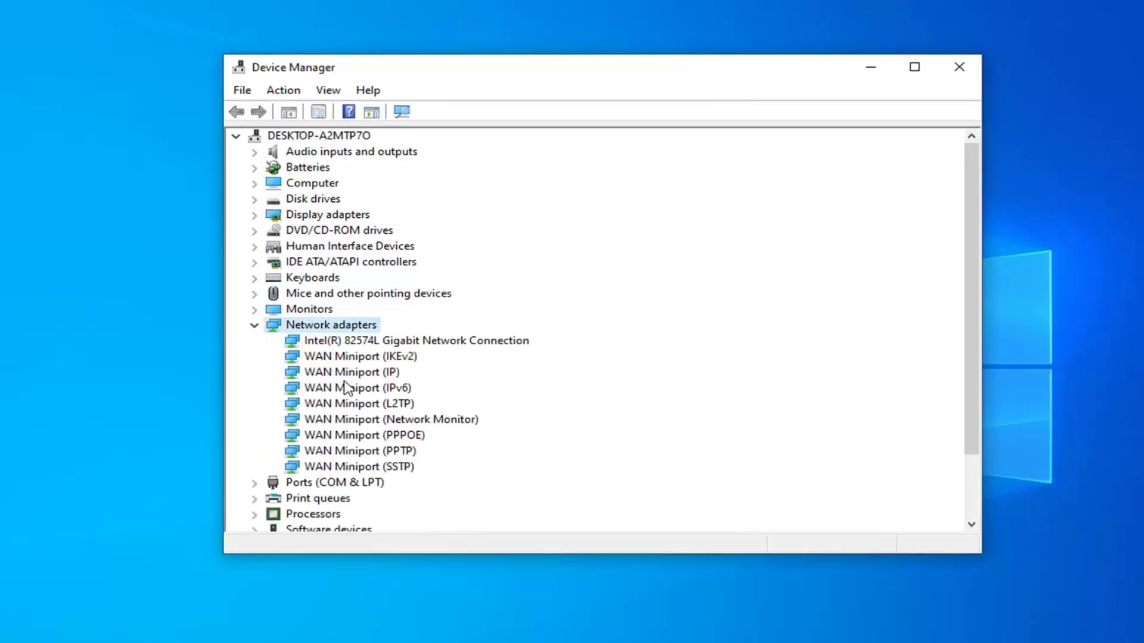
click(394, 343)
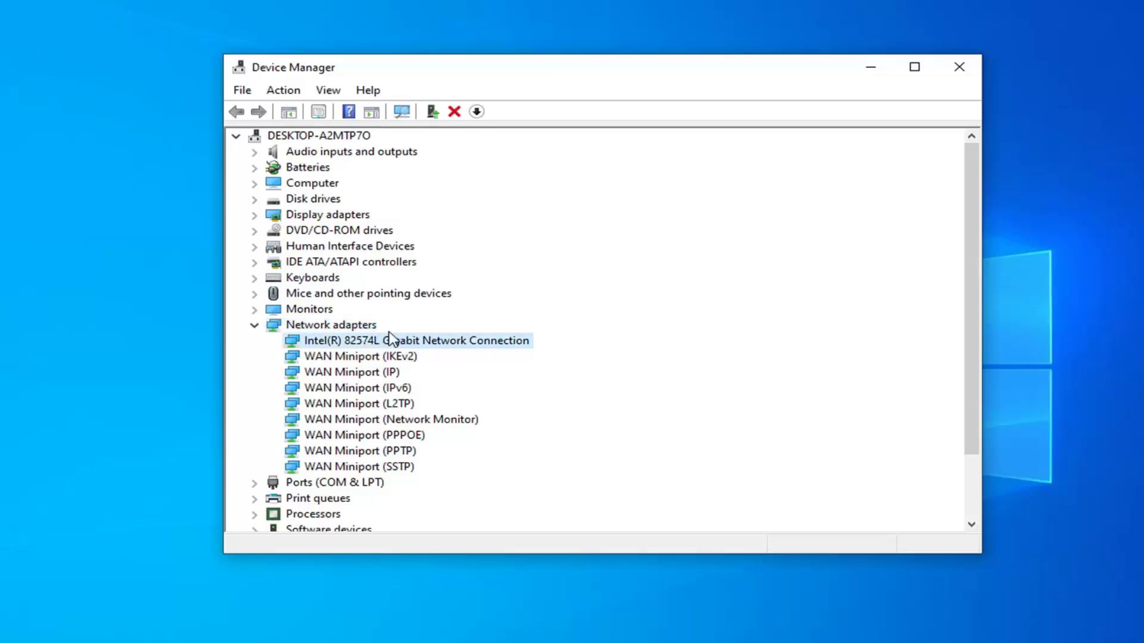
right_click(391, 337)
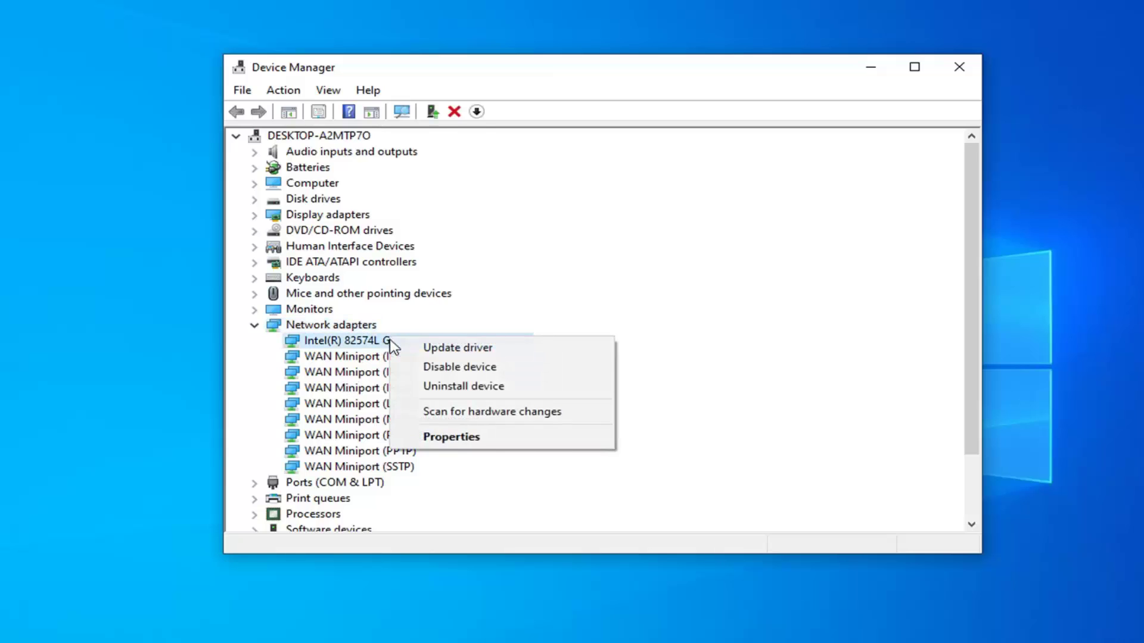
click(434, 351)
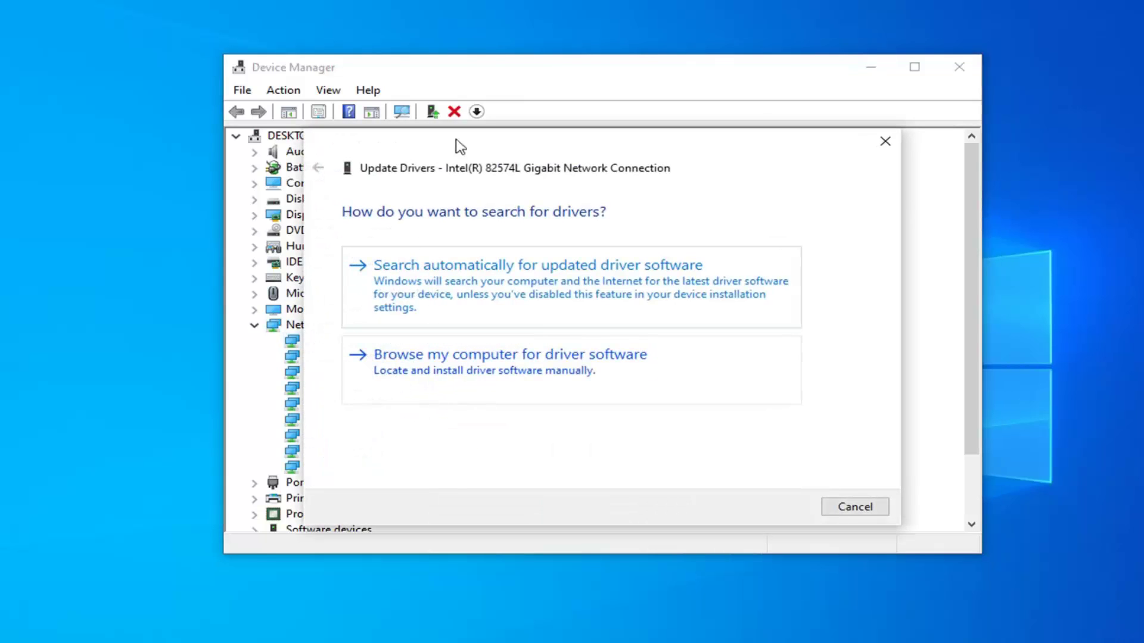
Step: Search automatically for a newer Intel adapter driver, then close the wizard reporting the best driver installed
click(549, 291)
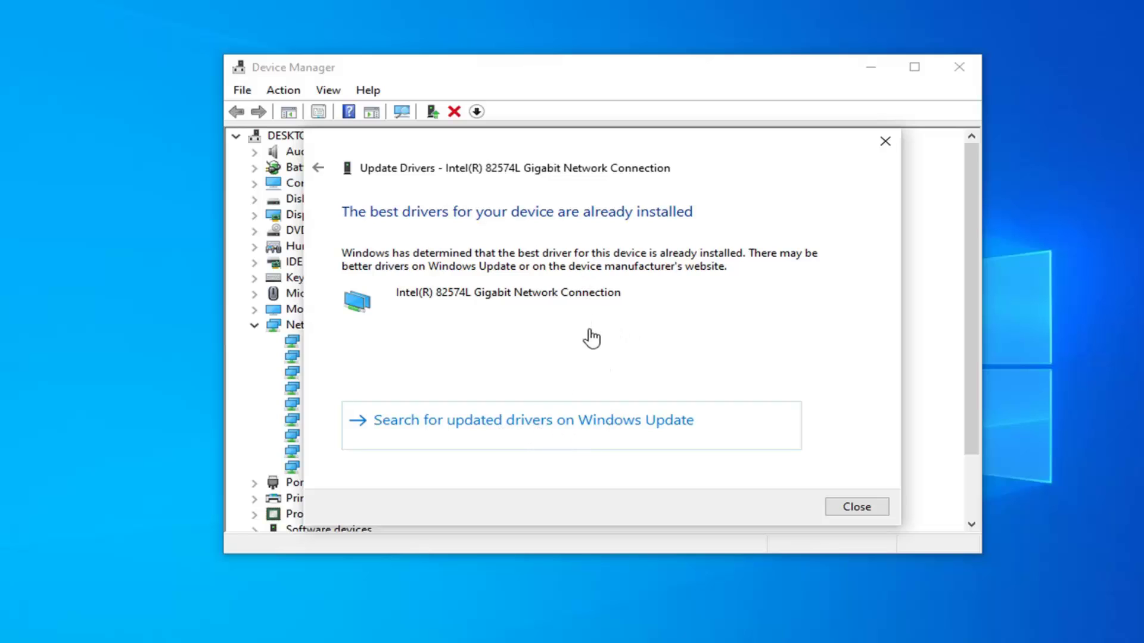
click(882, 153)
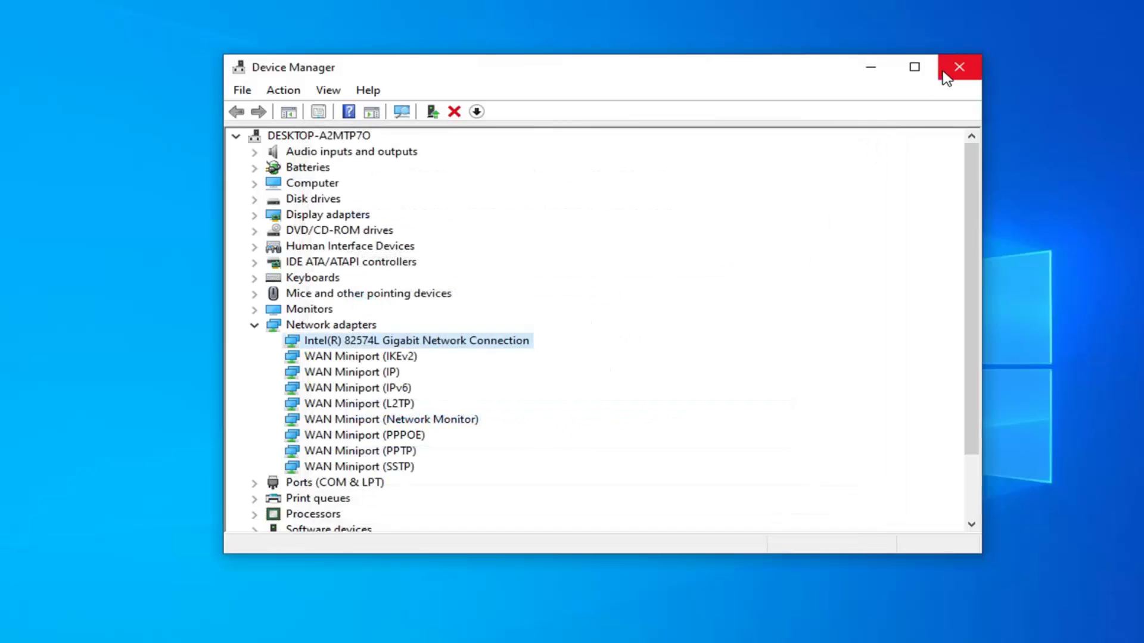
Step: Close Device Manager, open Control Panel in Large icons view, and go to Network and Sharing Center
click(948, 77)
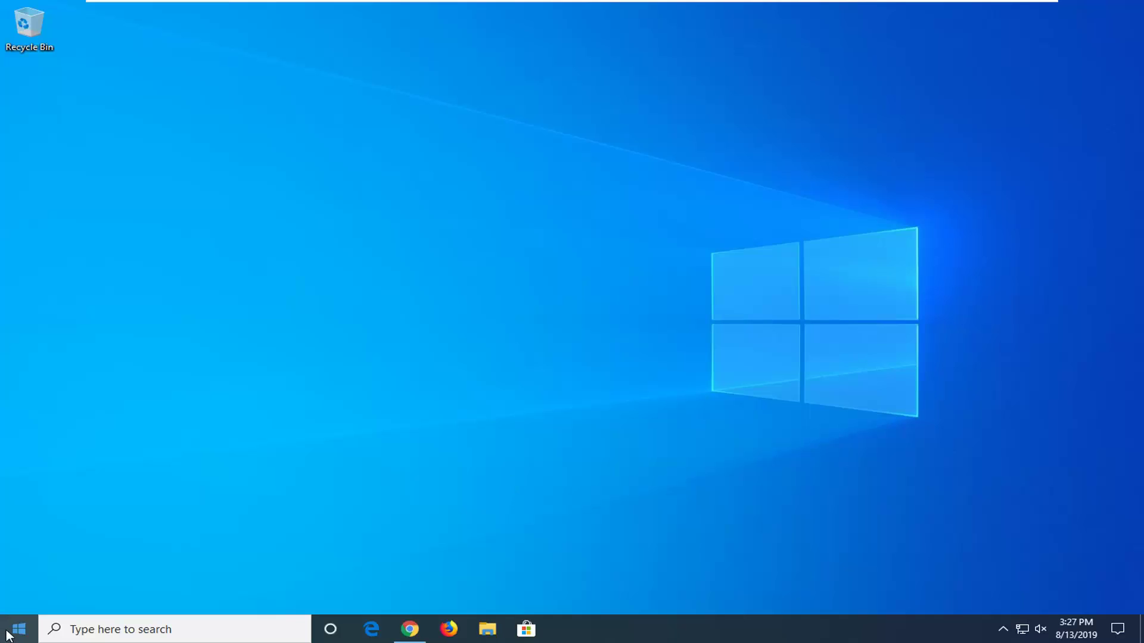
click(7, 635)
text(control panel)
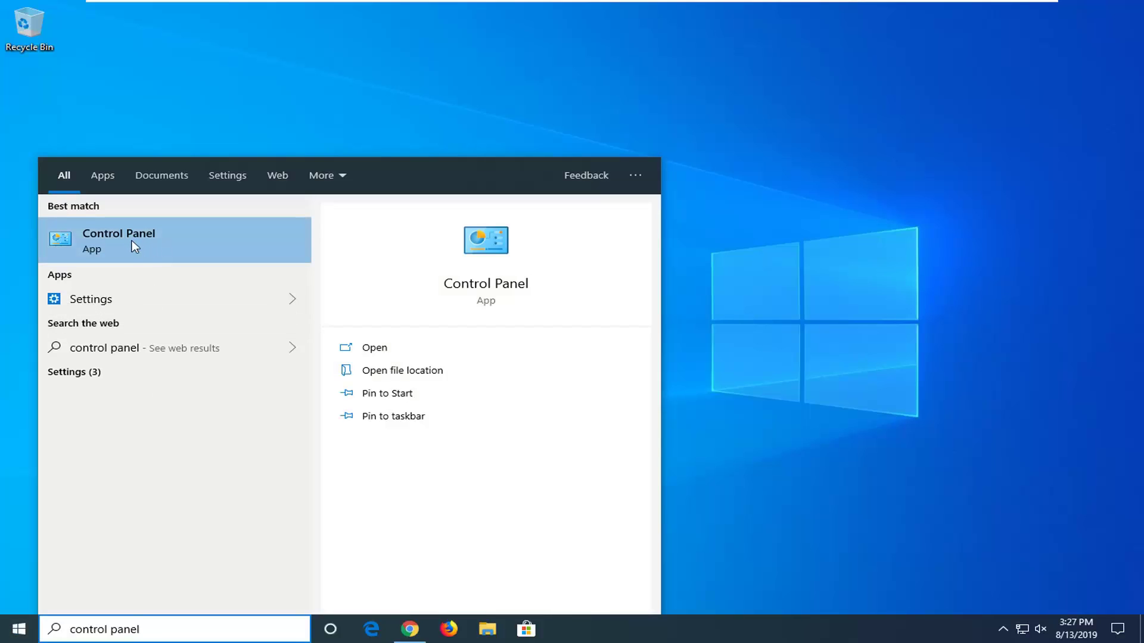
click(130, 241)
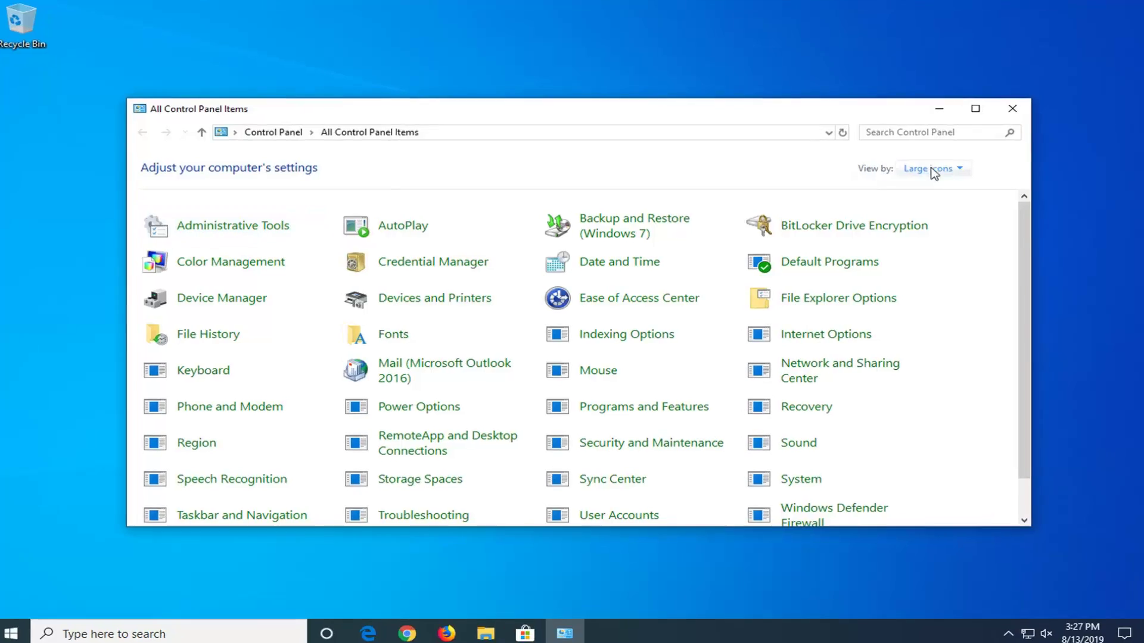
click(932, 170)
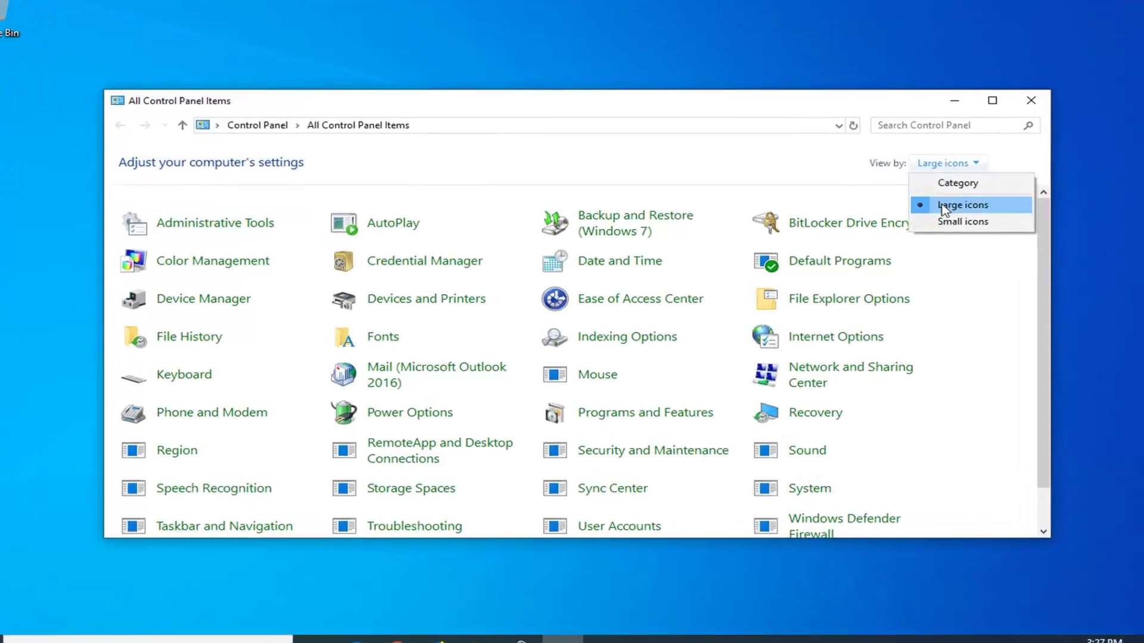
click(804, 175)
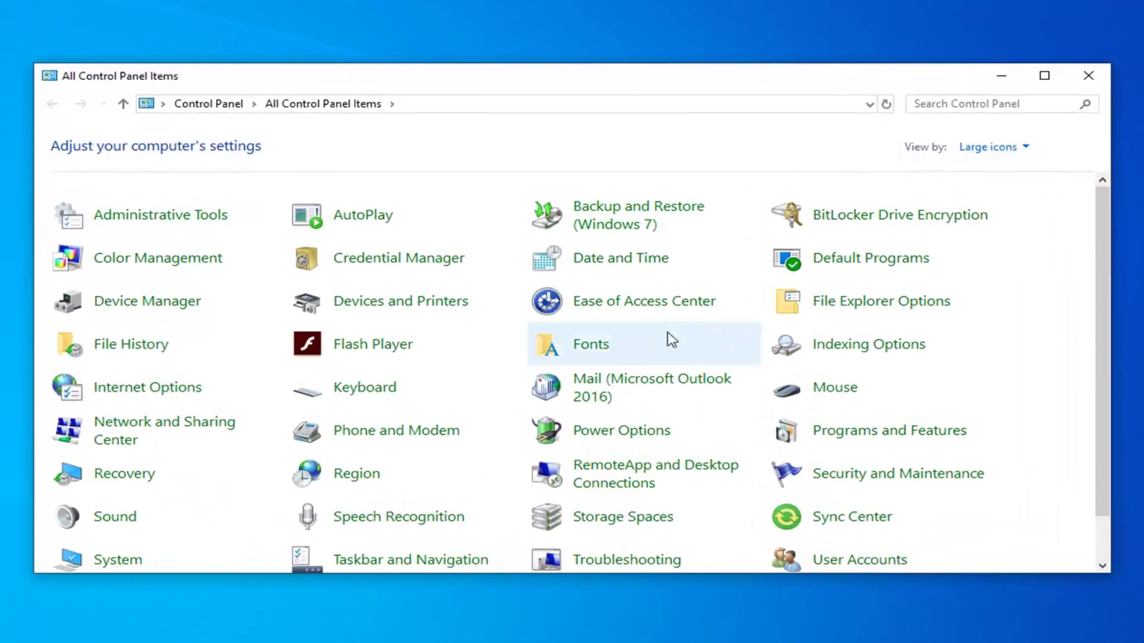
click(181, 436)
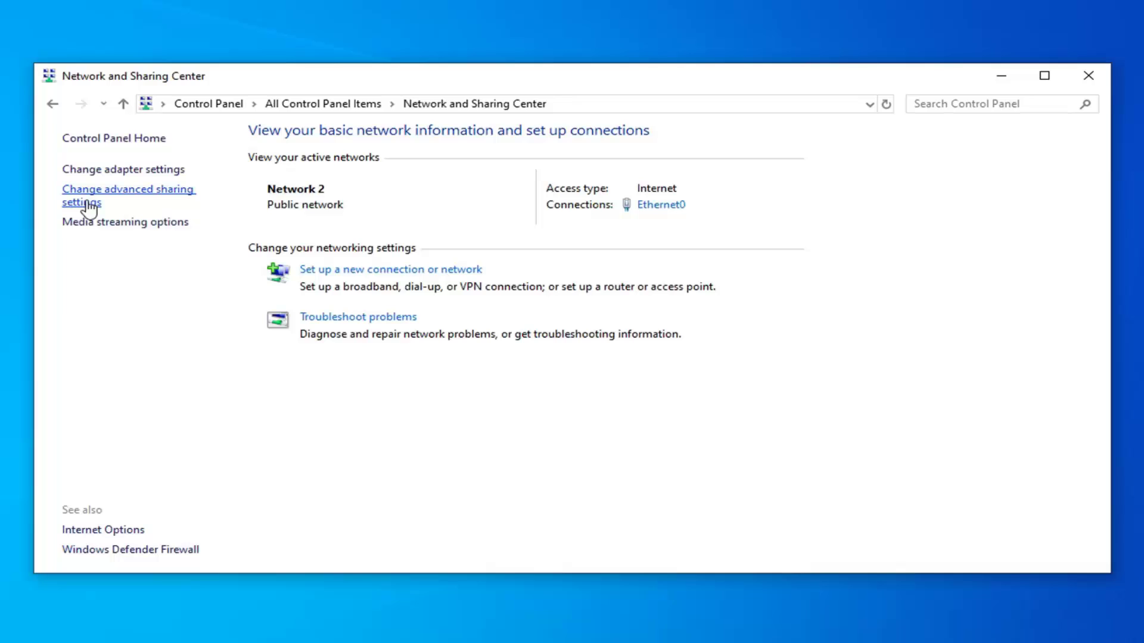
Step: In Advanced sharing settings, turn on file and printer sharing for the Private profile and close it
click(86, 202)
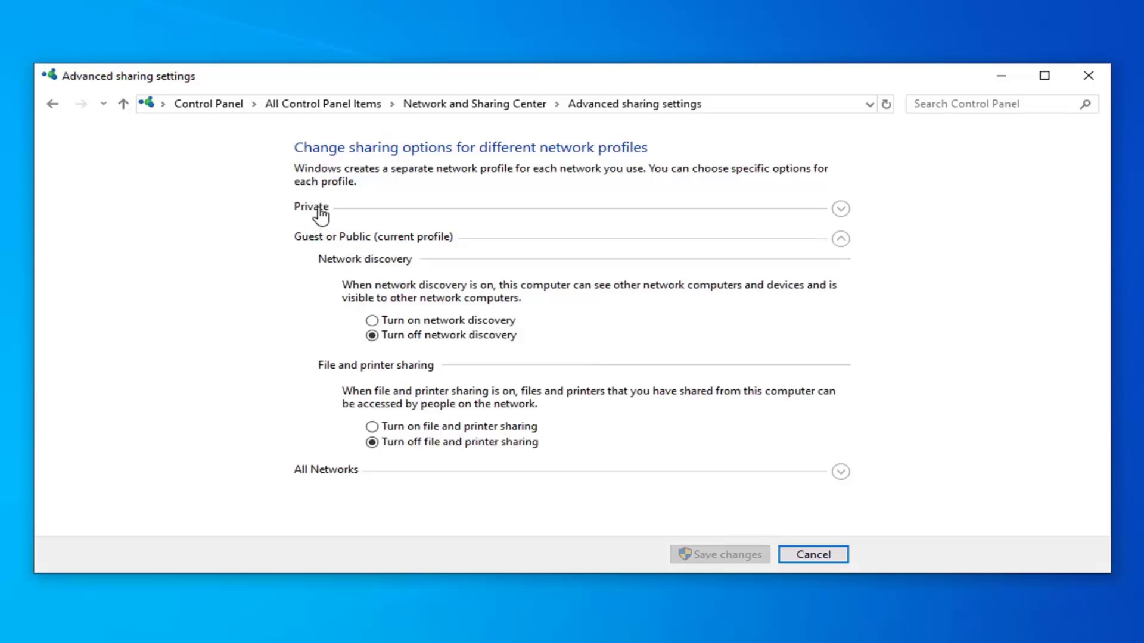
click(527, 217)
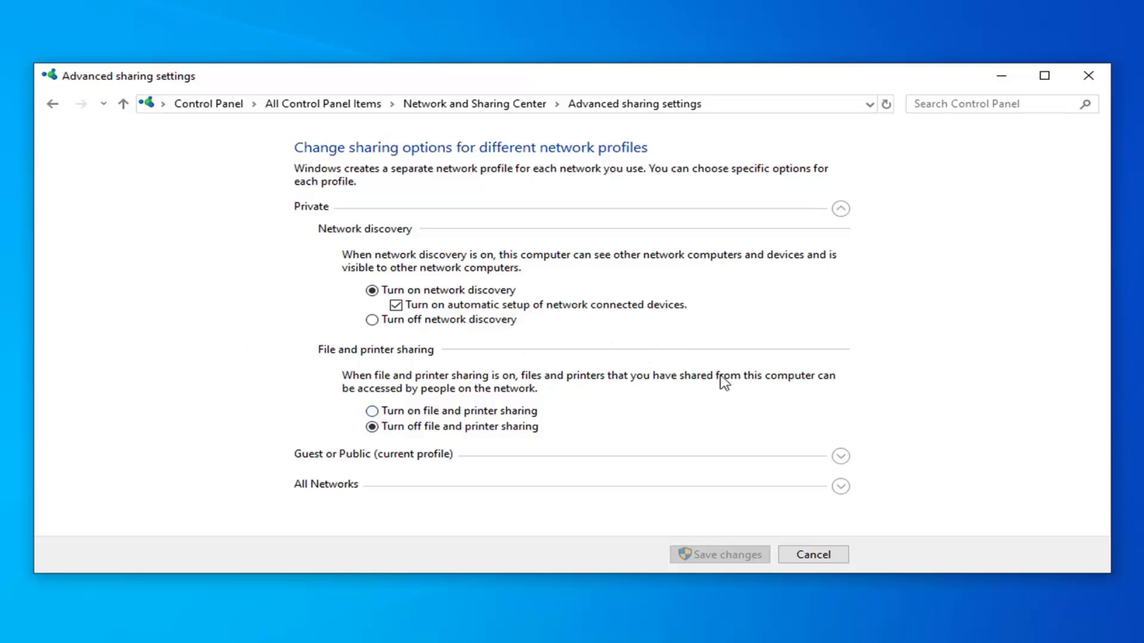
click(372, 411)
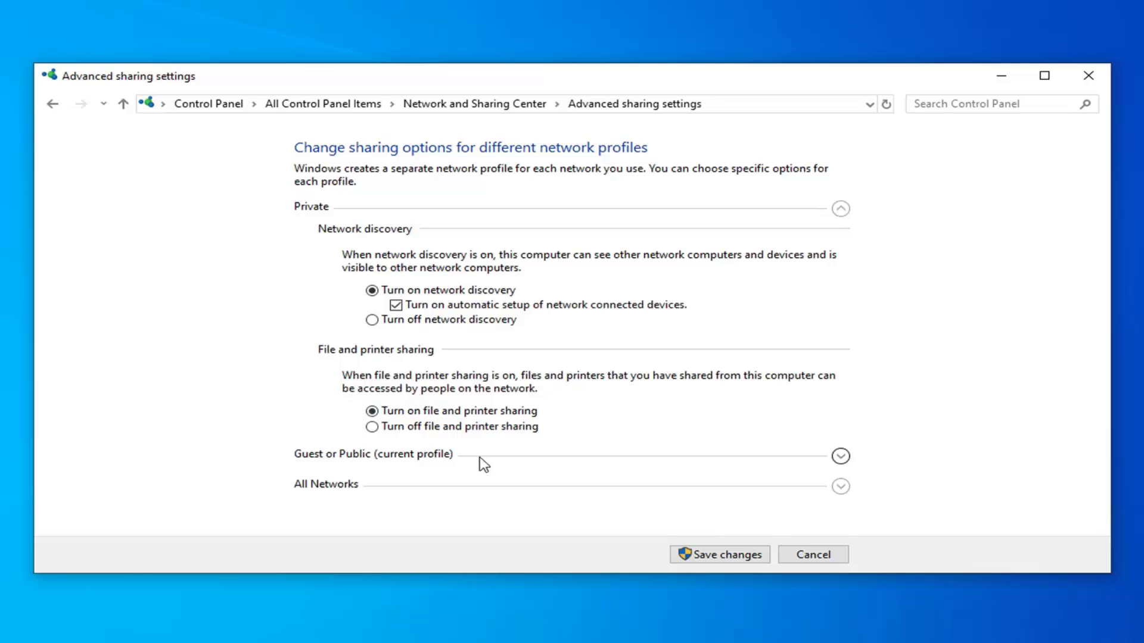
click(1088, 76)
click(4, 638)
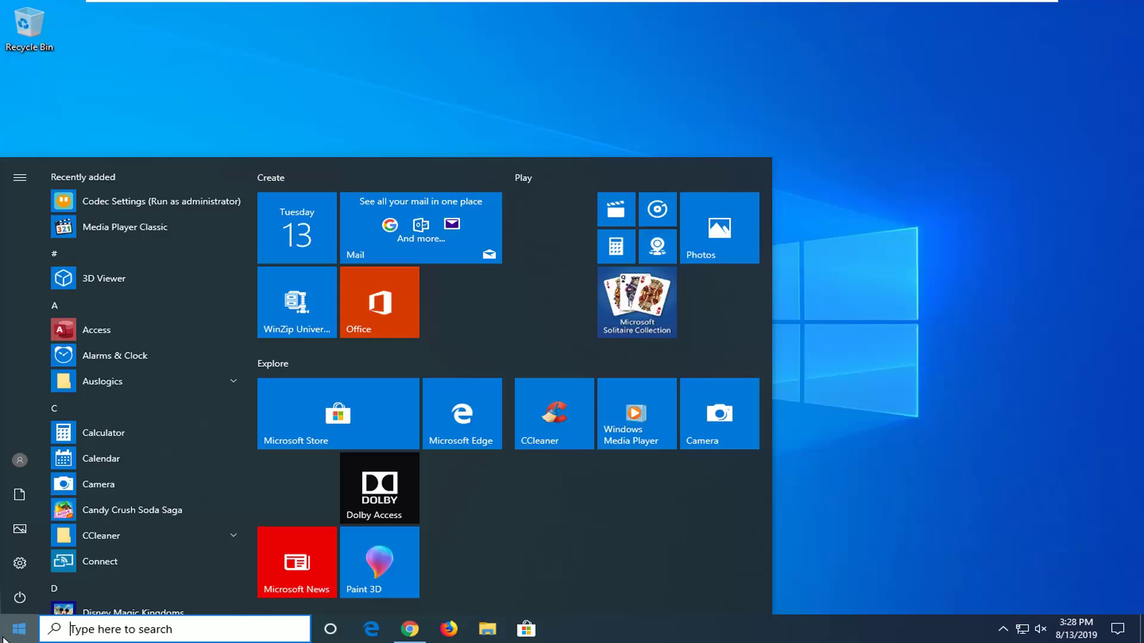
Step: Search Start for 'troubleshoot' and open the Troubleshoot settings best match
text(tr)
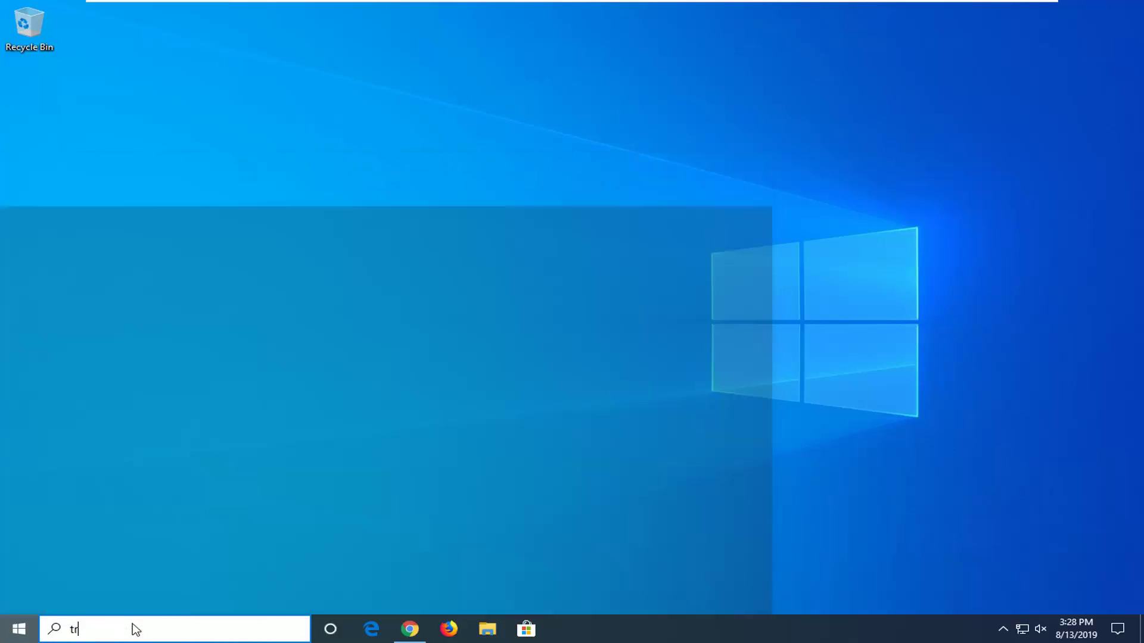
text(oubleshoot)
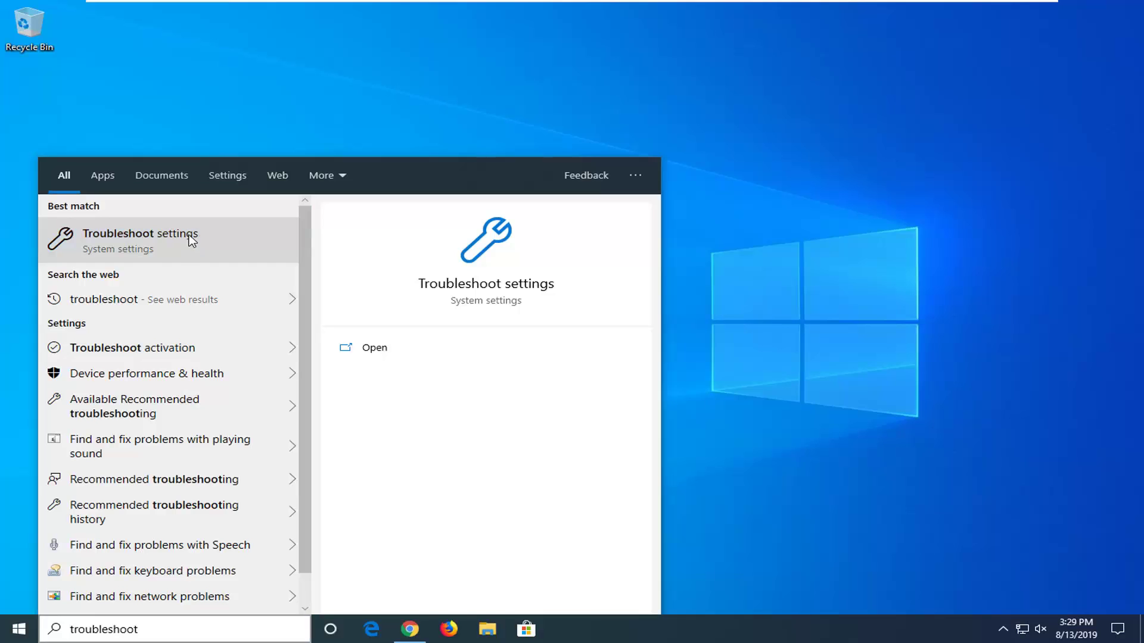
click(190, 239)
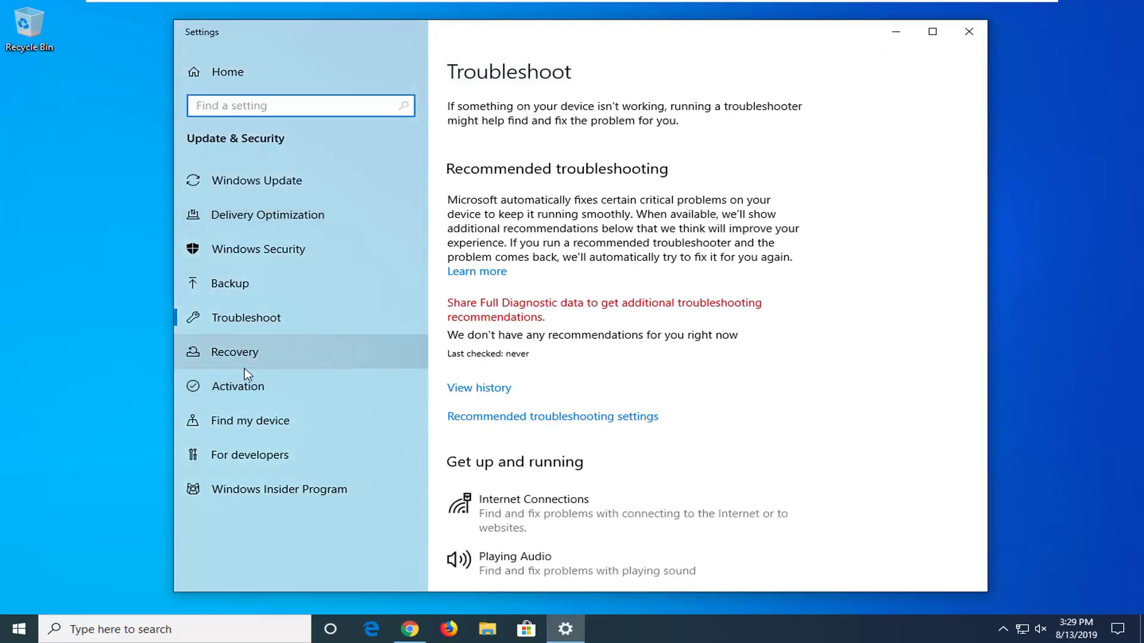
Step: Run the Internet Connections troubleshooter with 'Troubleshoot my connection to the Internet', then close it
scroll(694, 286, down, 3)
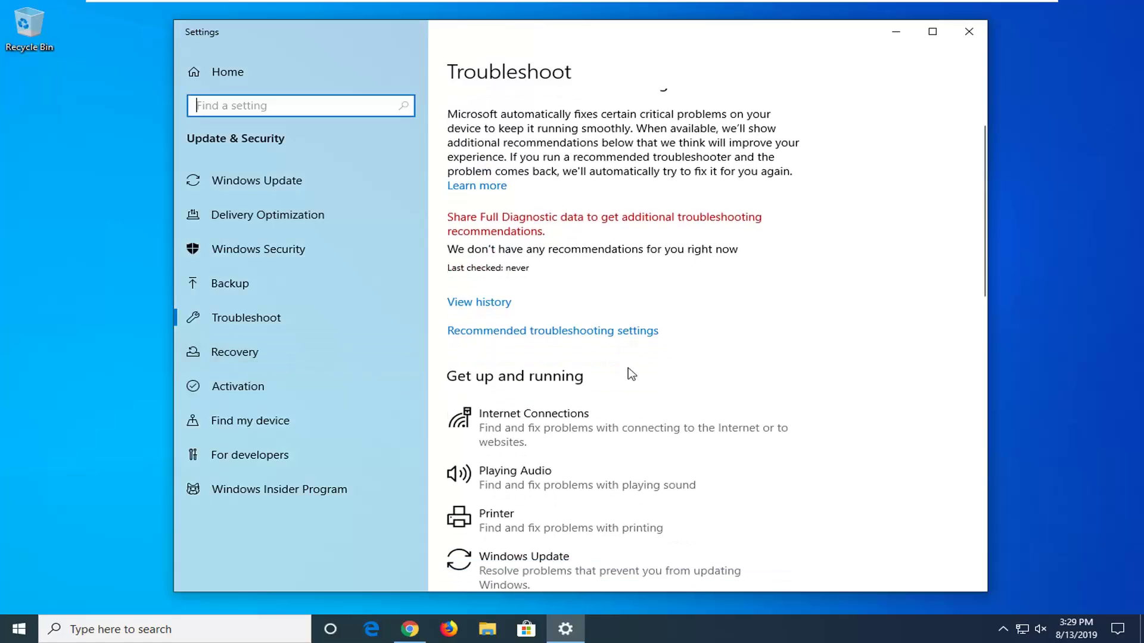
scroll(527, 384, down, 3)
click(512, 354)
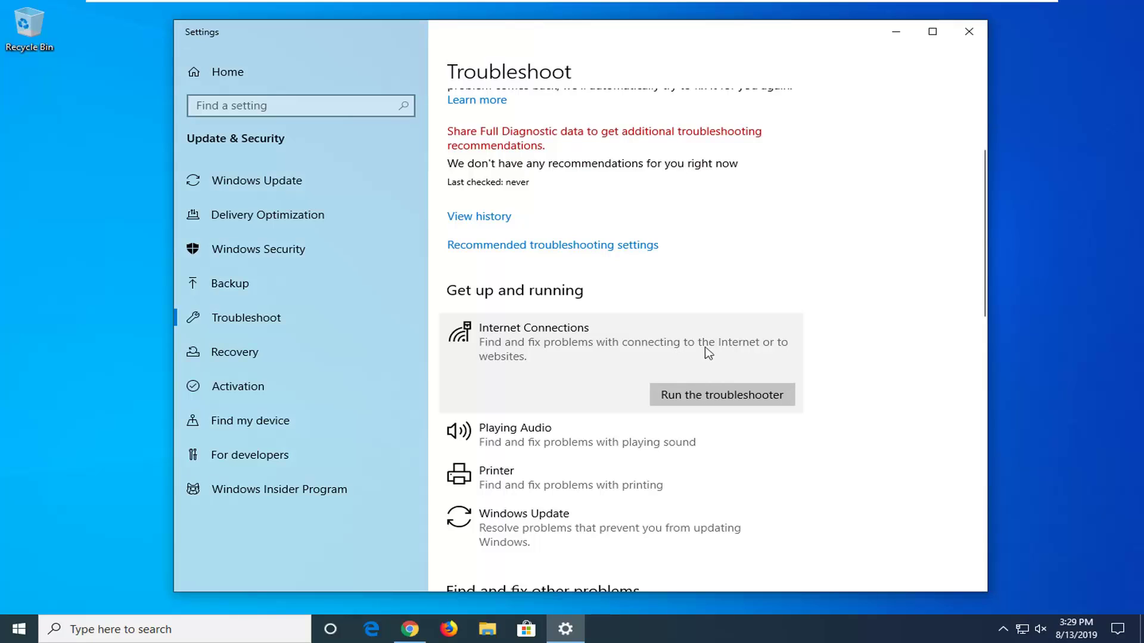
click(700, 396)
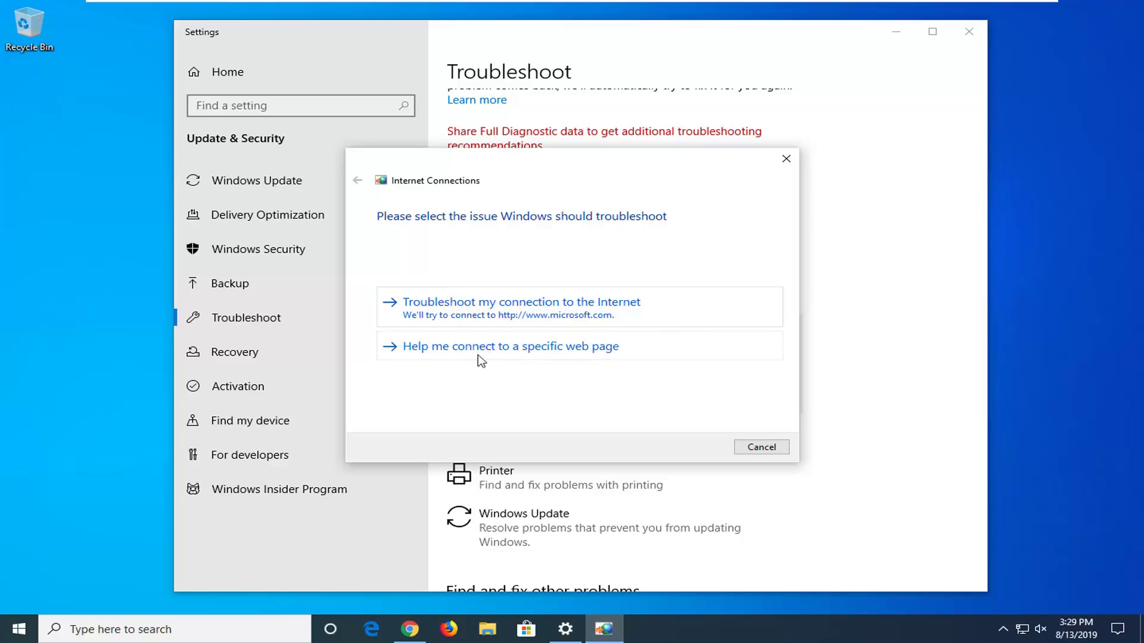
click(460, 318)
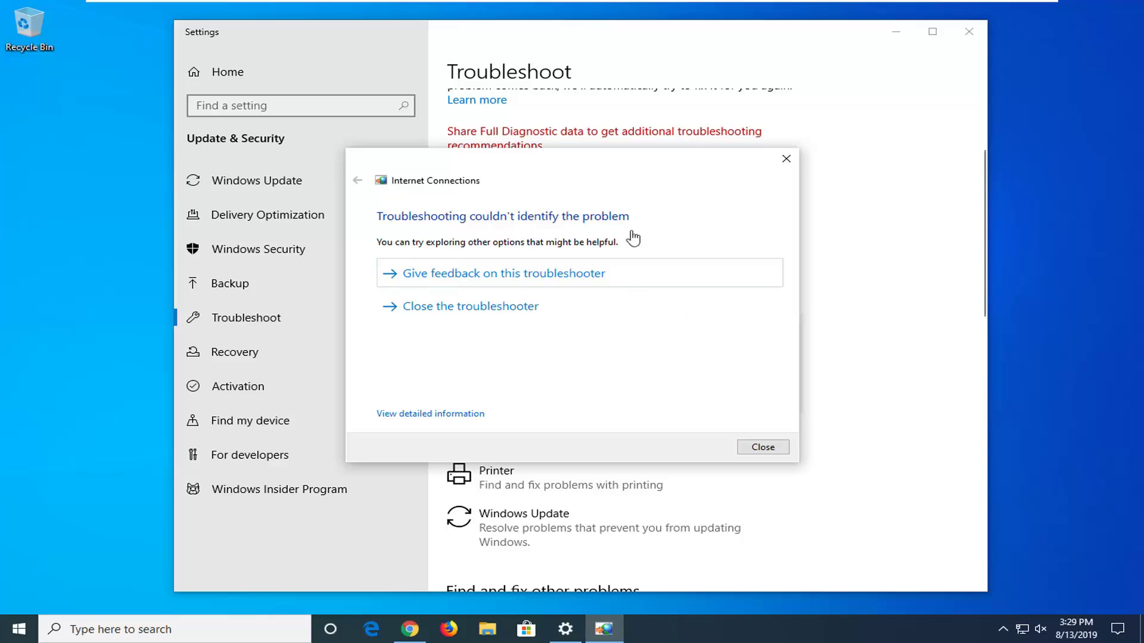
click(787, 158)
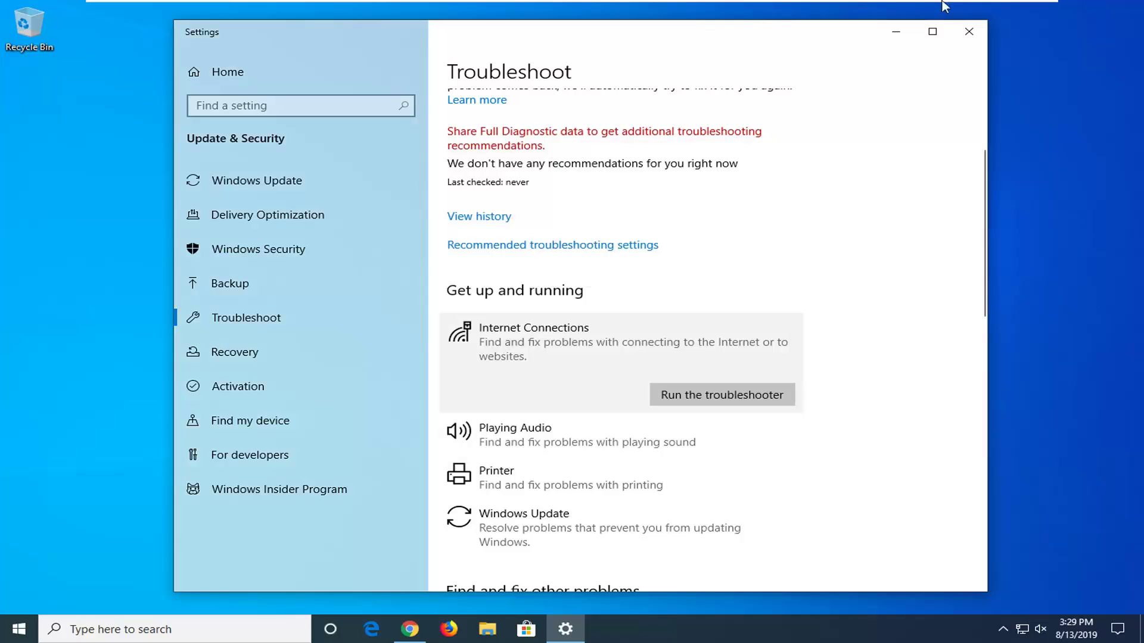
Step: Go from Settings Home to Network & Internet and open Network reset from the Status page
click(227, 72)
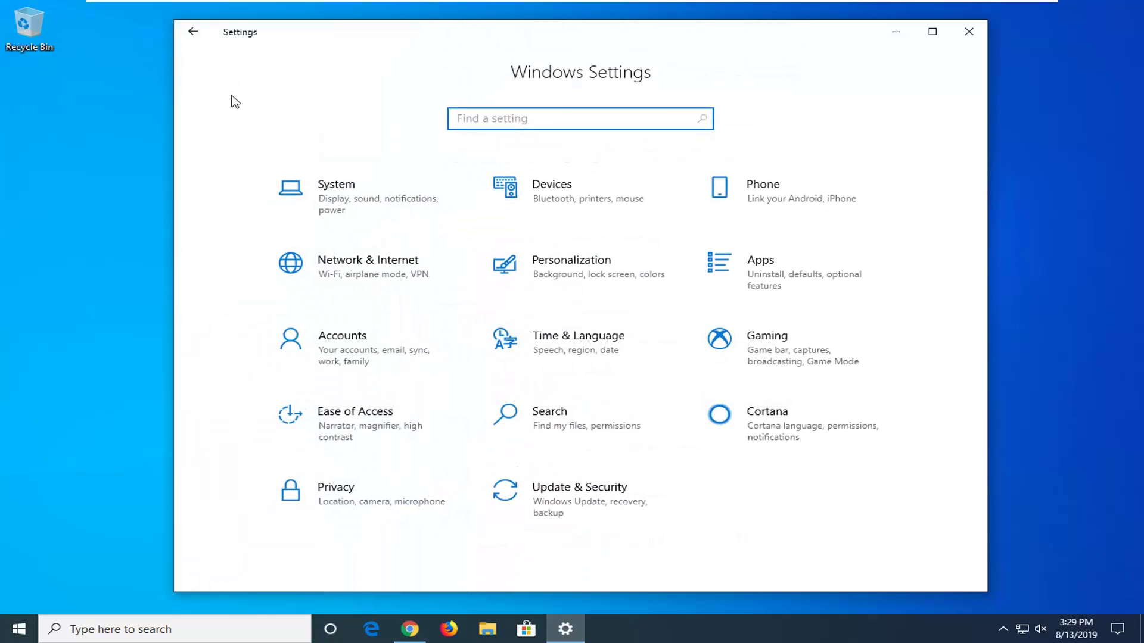
click(320, 273)
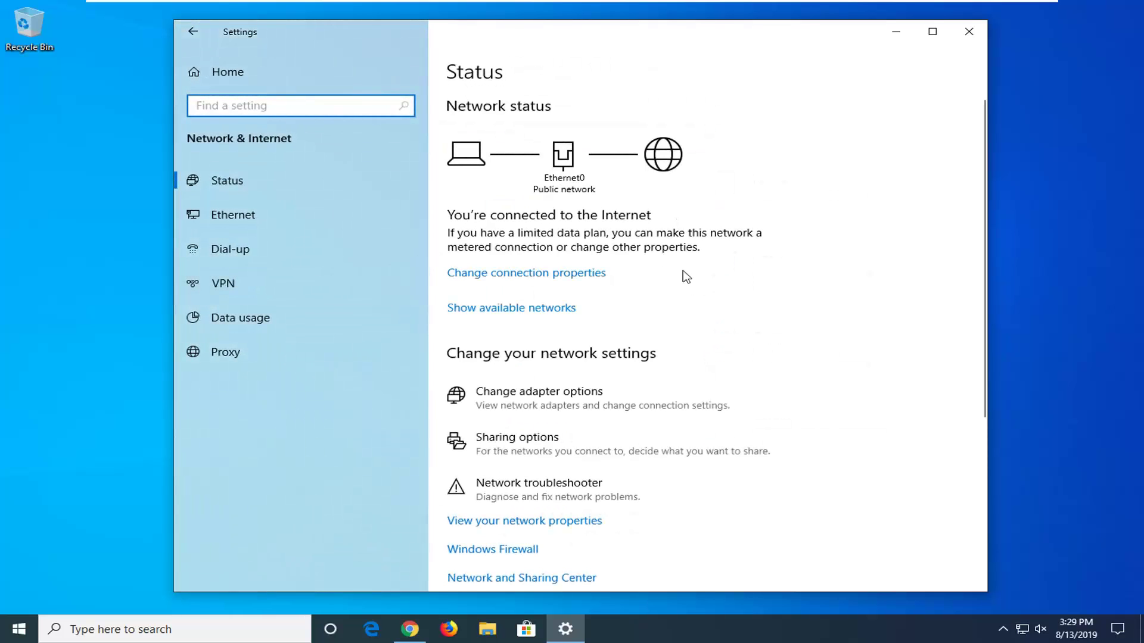
scroll(685, 349, down, 3)
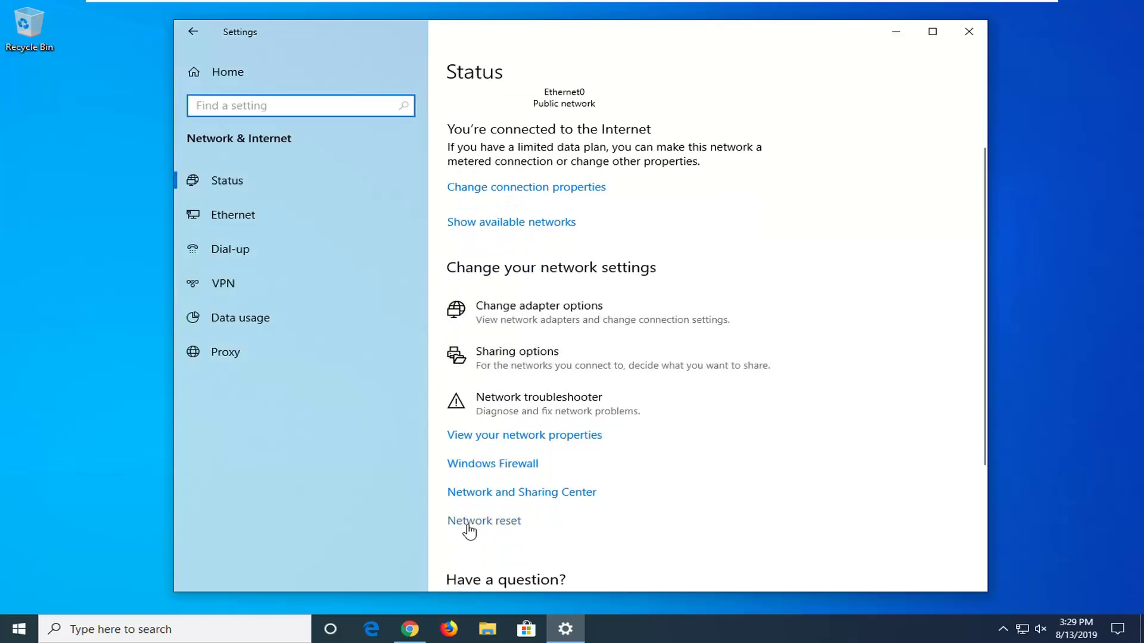
click(470, 529)
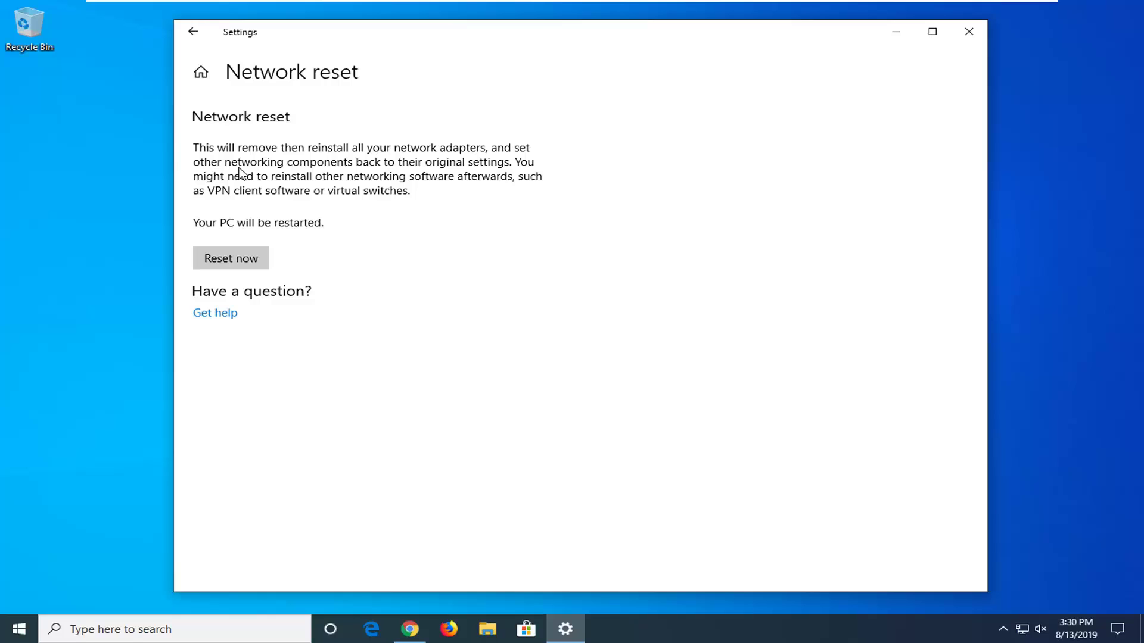
Step: Confirm the network reset, dismiss the 5-minute sign-out notice, and close Settings
click(227, 270)
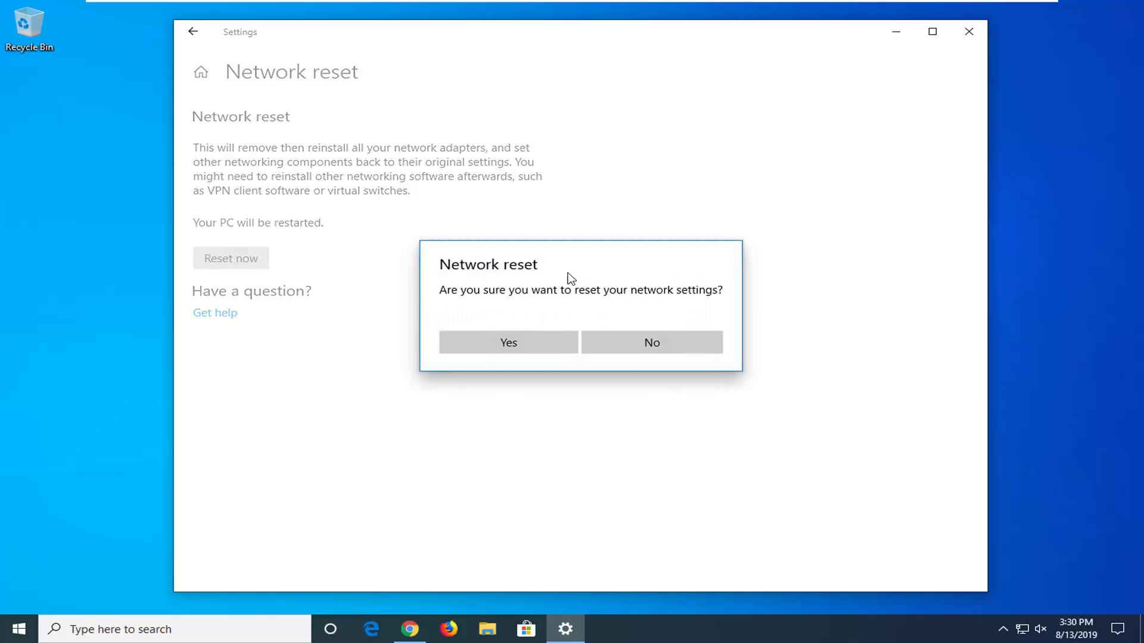
click(495, 344)
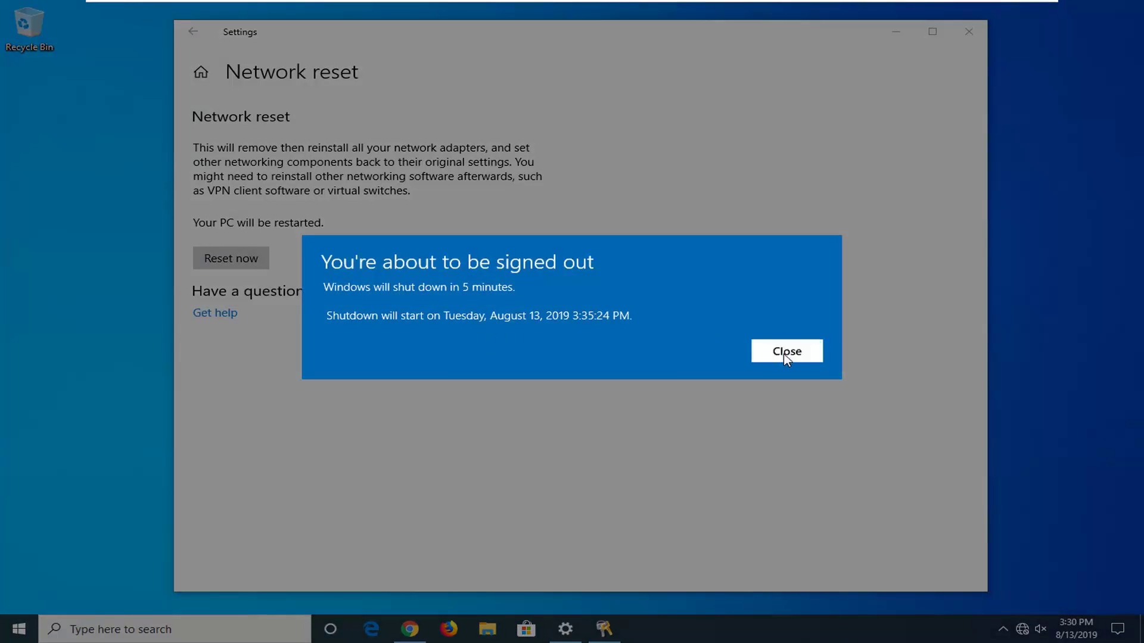
click(785, 354)
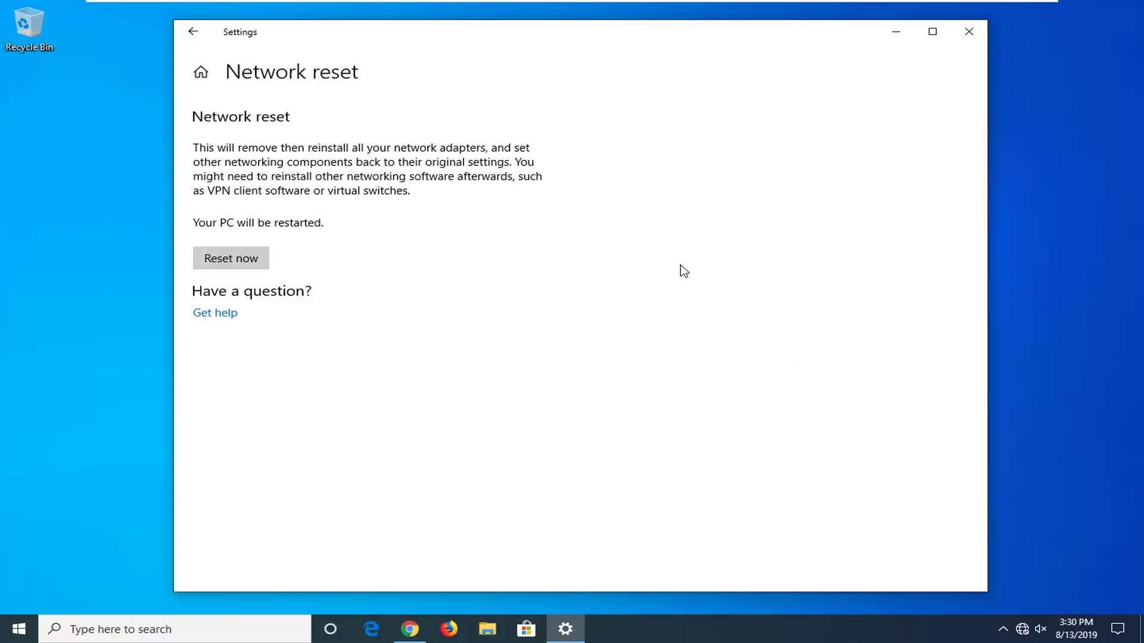
click(980, 32)
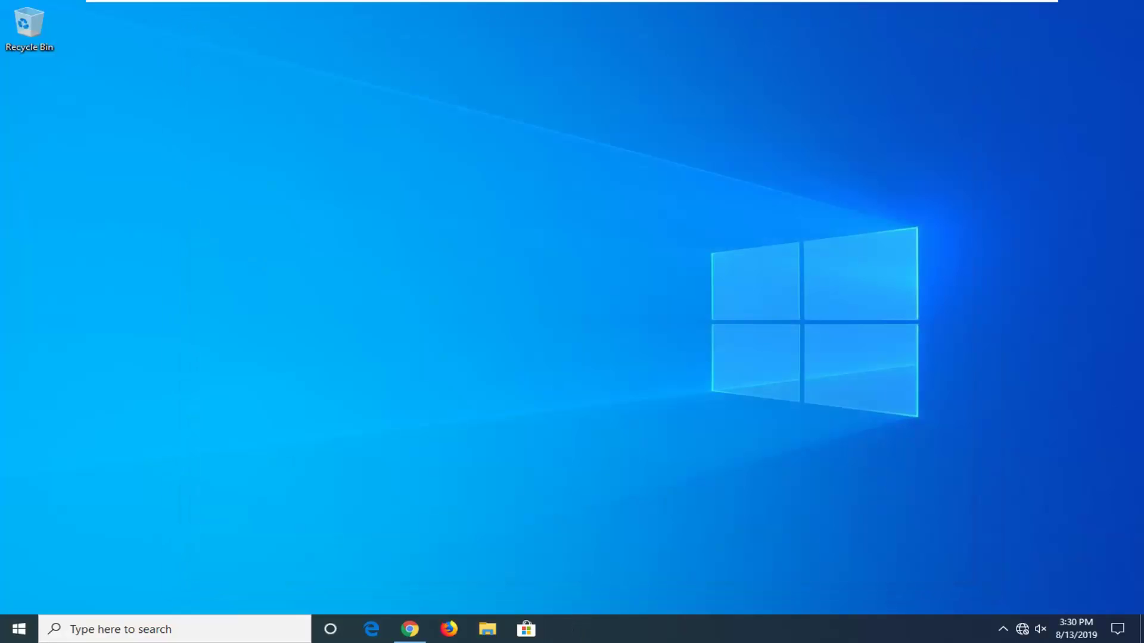